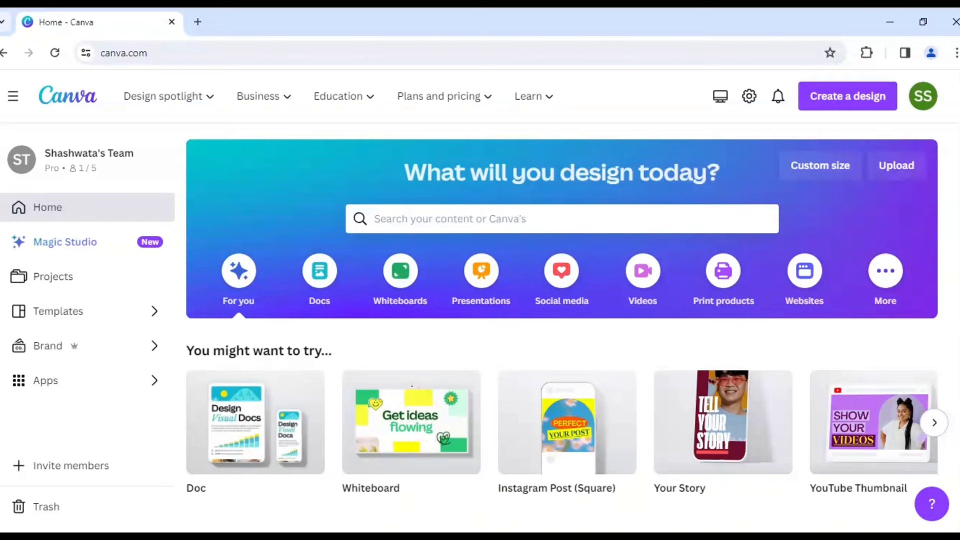
Start a new blank Instagram Post (Square) design
scroll(659, 362, "down", 1)
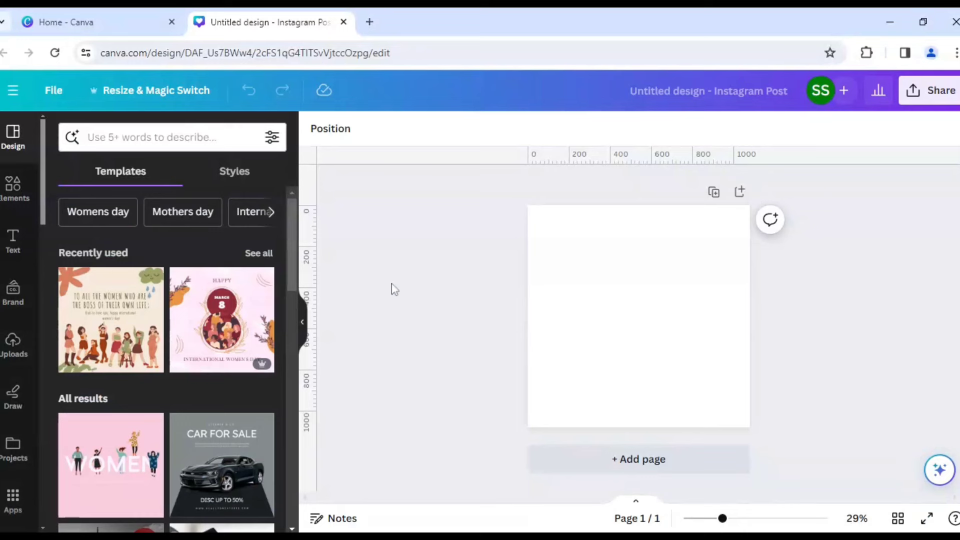
Search the Elements library for 'portrait' and show all photo results
left_click(13, 185)
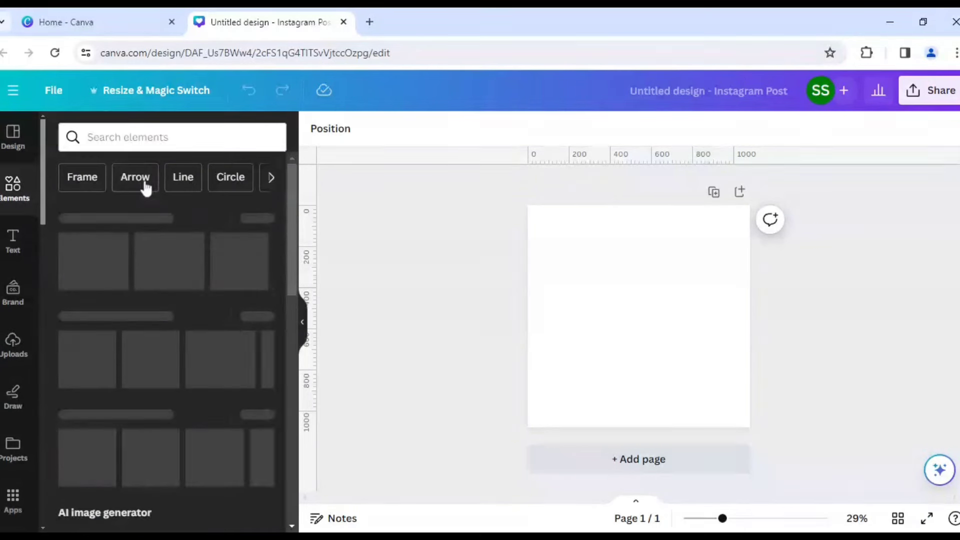
left_click(150, 137)
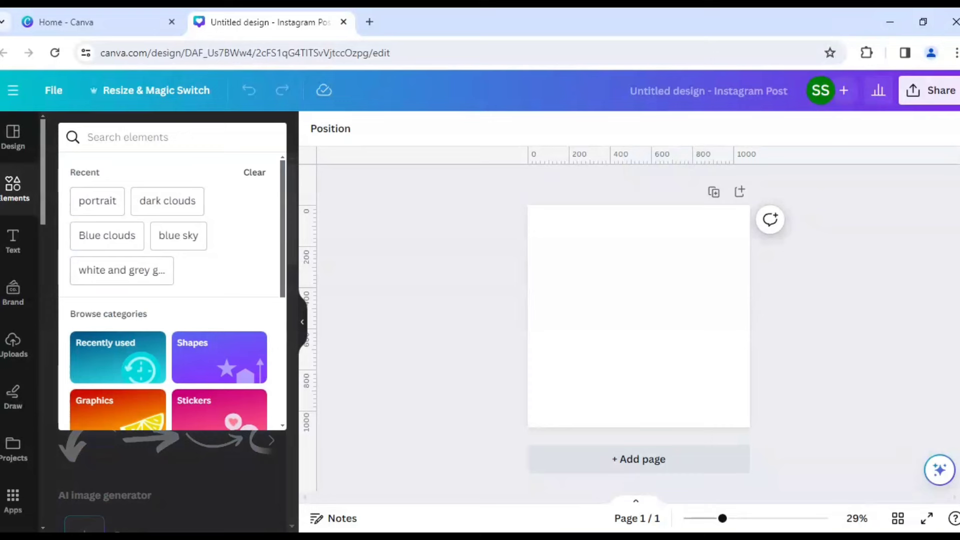
type("po")
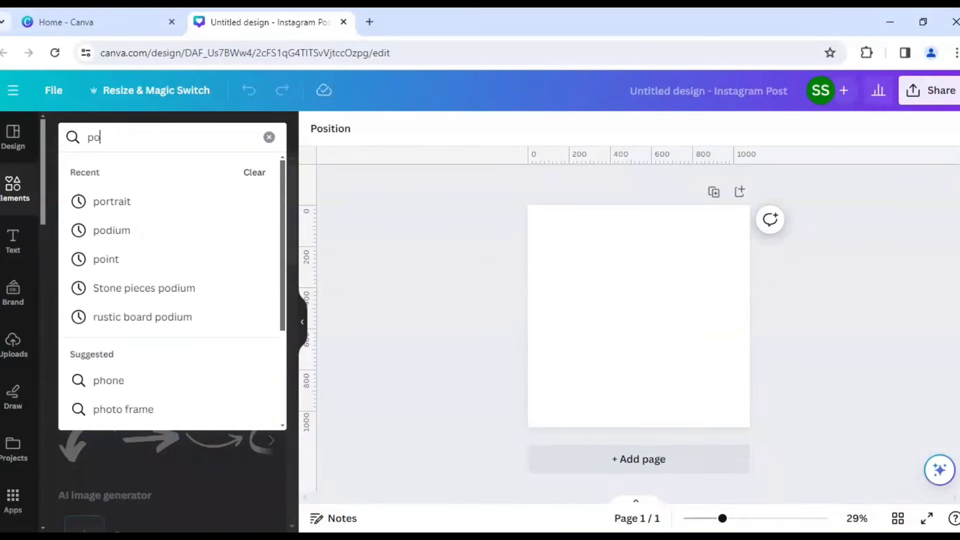
type("rtrait")
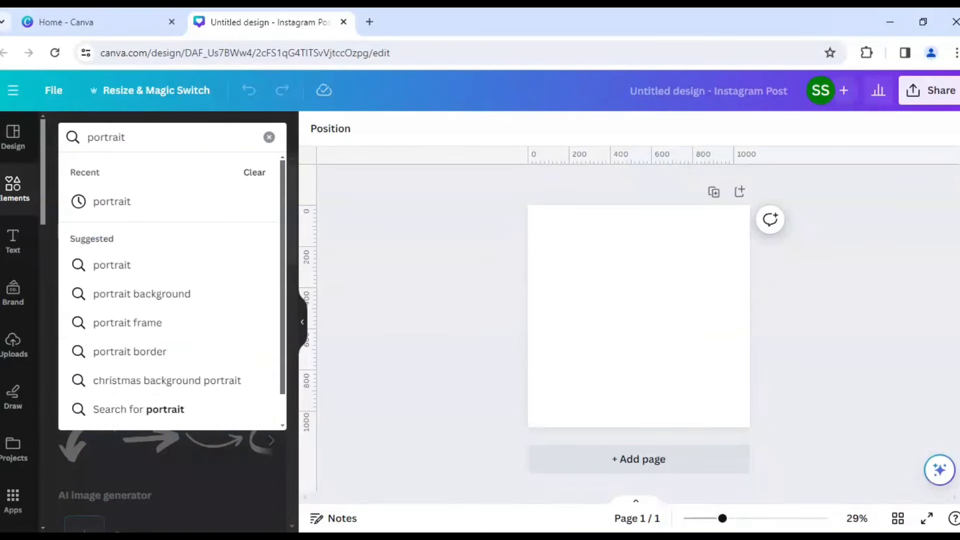
key("Return")
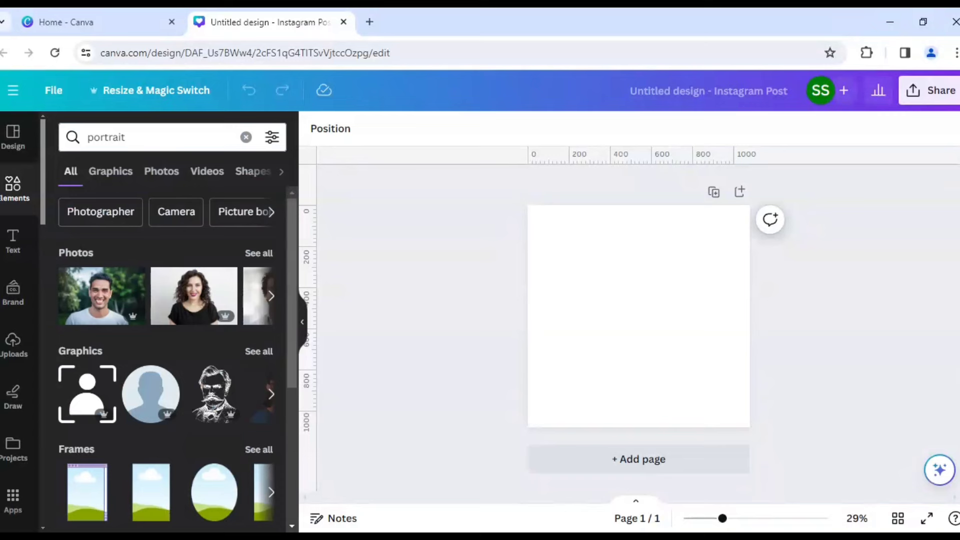
left_click(261, 254)
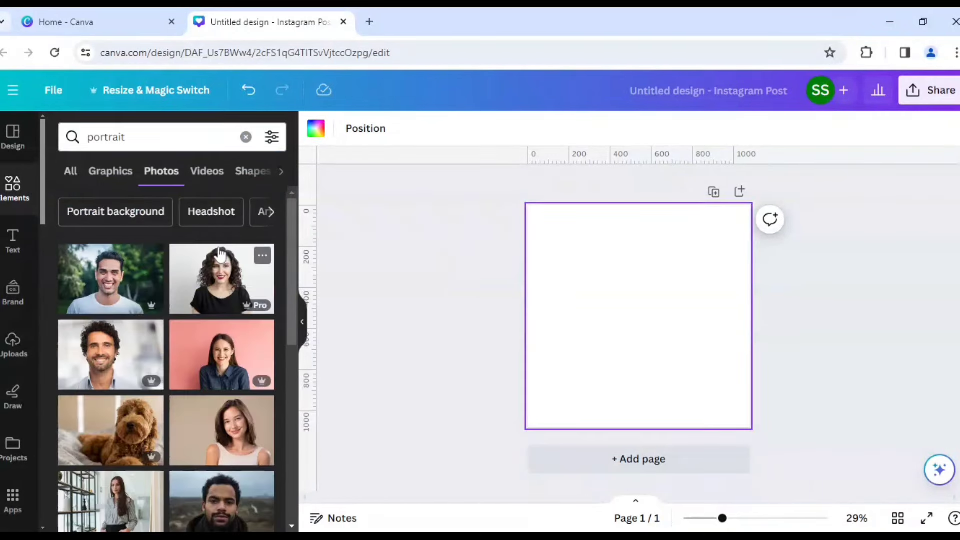
Add the blonde woman's portrait and set it as the page background
scroll(220, 254, "down", 2)
scroll(220, 254, "down", 3)
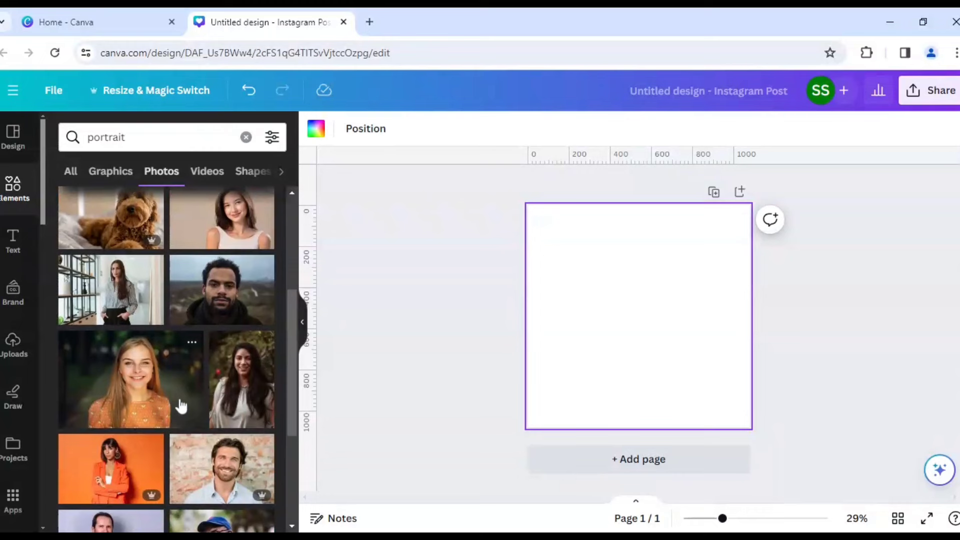
left_click(144, 385)
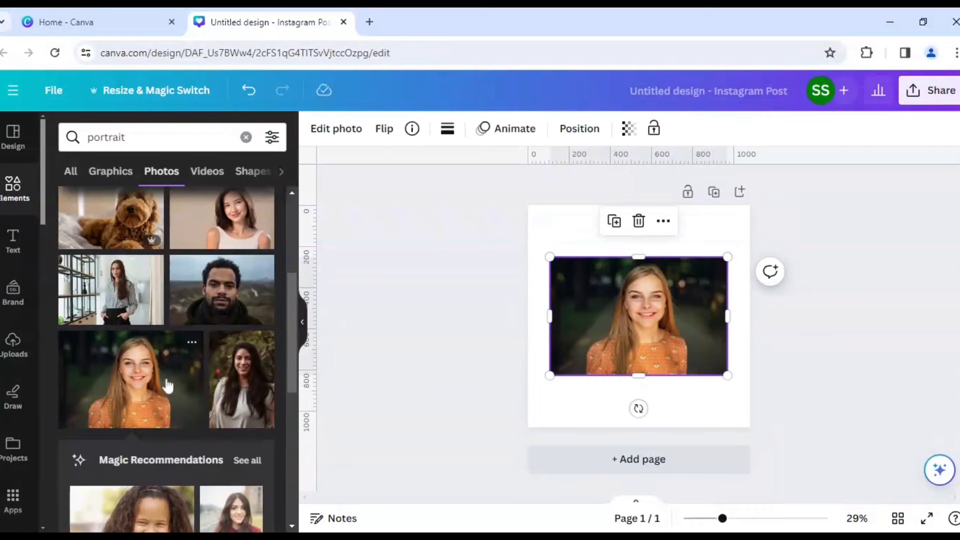
right_click(625, 350)
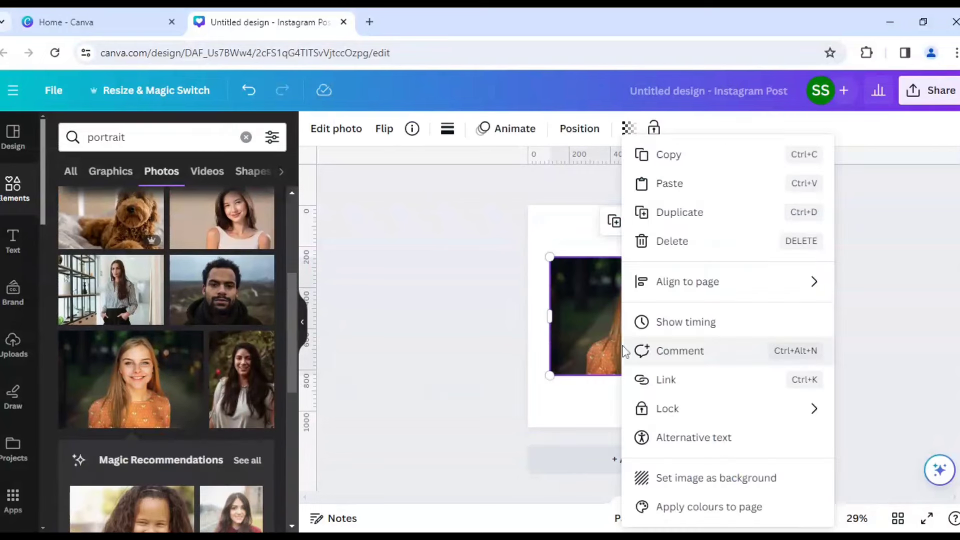
left_click(692, 479)
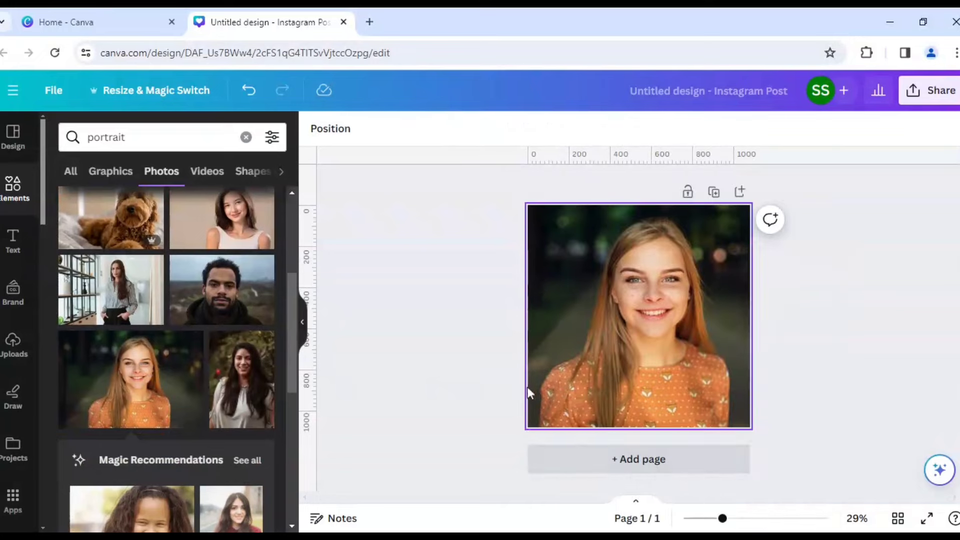
Open the portrait's Adjust settings and limit adjustments to the Background area
left_click(593, 332)
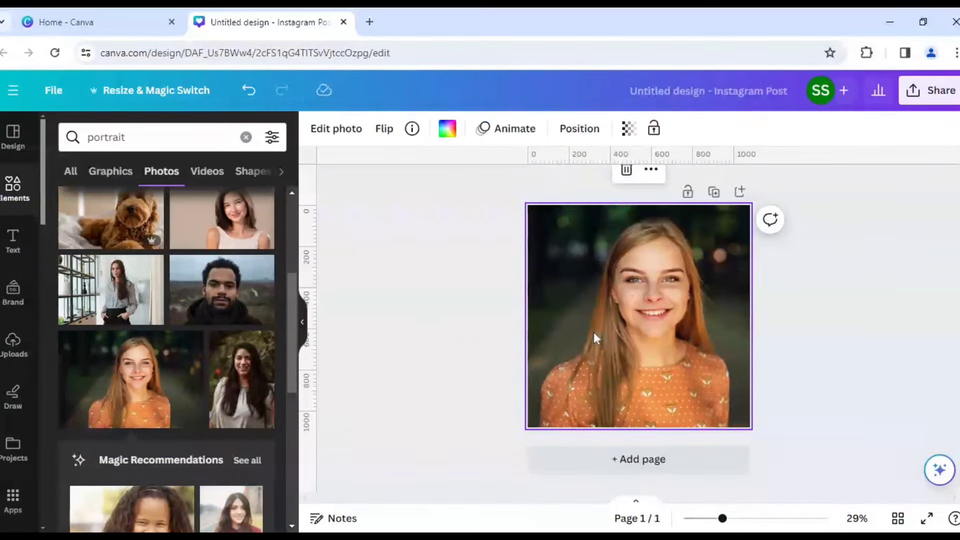
left_click(325, 131)
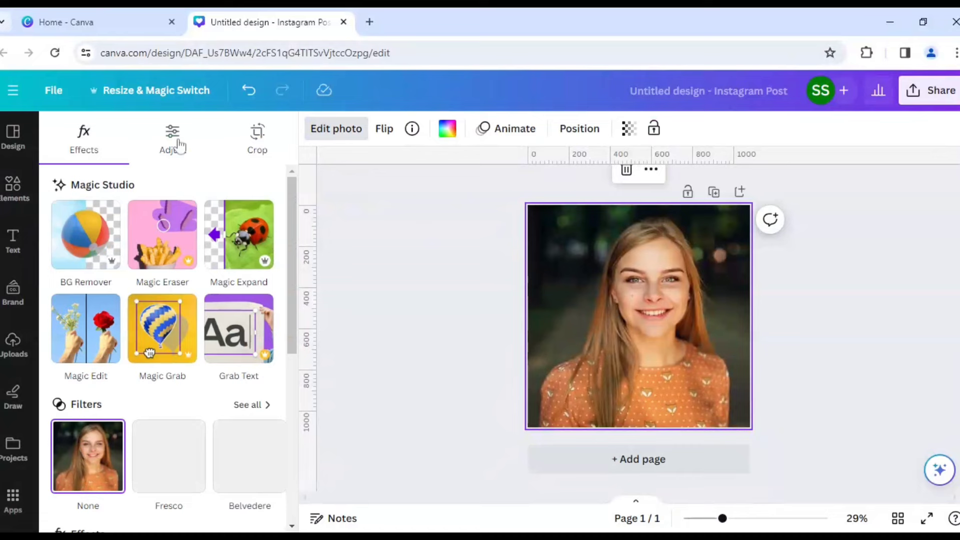
left_click(179, 146)
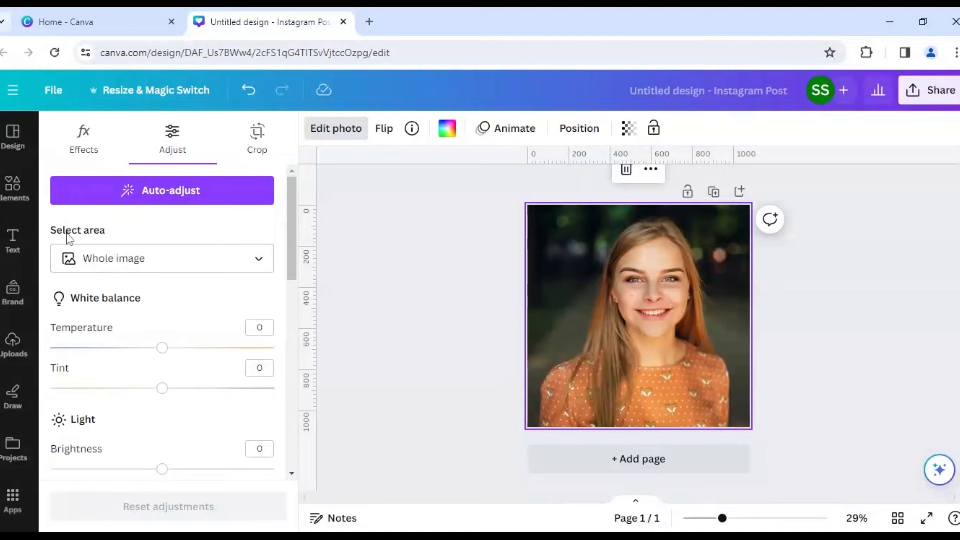
left_click(128, 267)
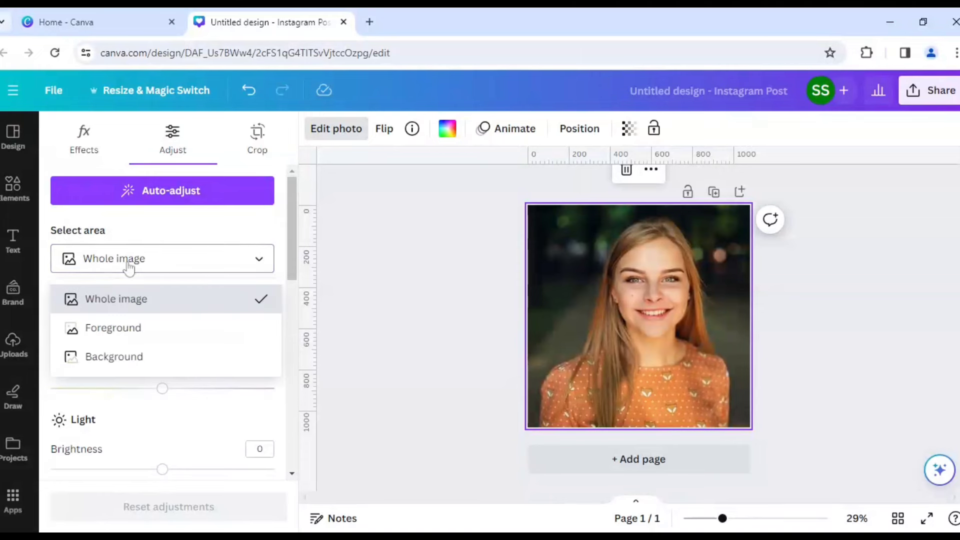
left_click(122, 355)
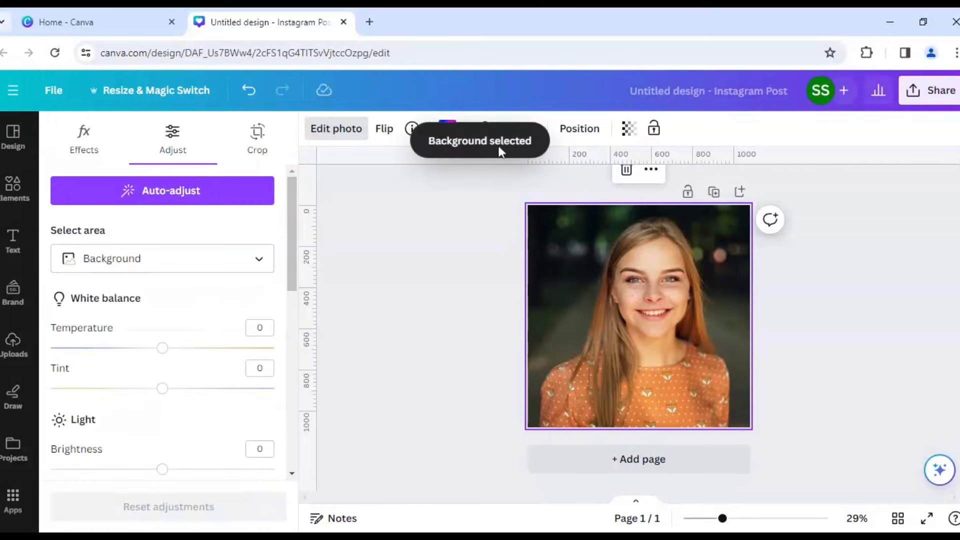
Desaturate the photo's background to black and white (saturation -100)
scroll(168, 325, "down", 1)
scroll(166, 325, "down", 8)
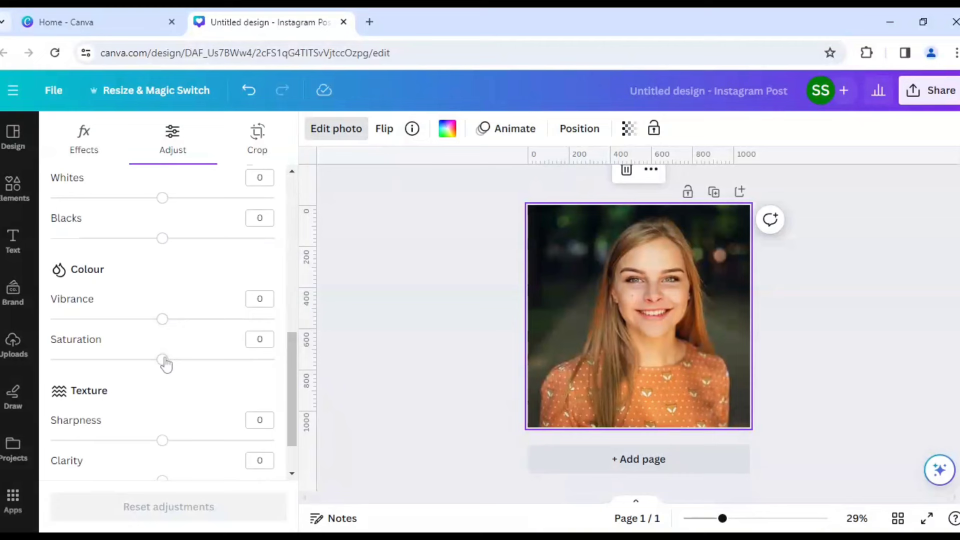
left_click_drag(162, 359, 34, 365)
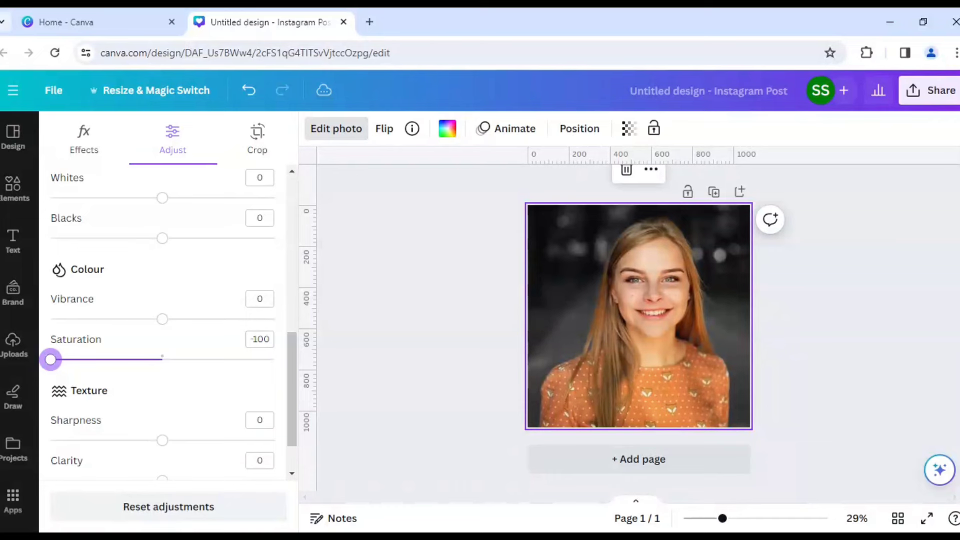
scroll(224, 340, "up", 2)
scroll(223, 340, "up", 4)
scroll(223, 340, "down", 2)
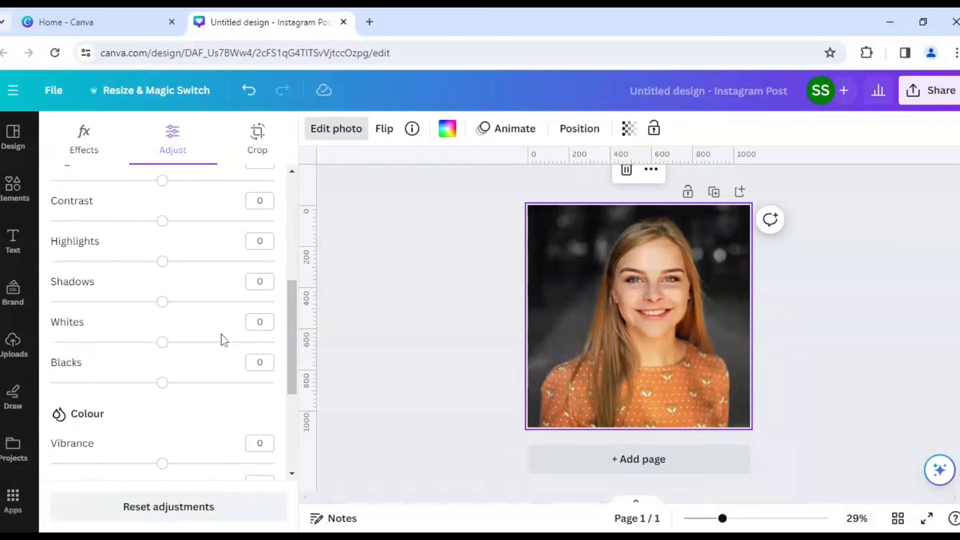
Deepen background blacks slightly, whites to 55, shadows to 10, highlights to 38
left_click_drag(163, 383, 179, 384)
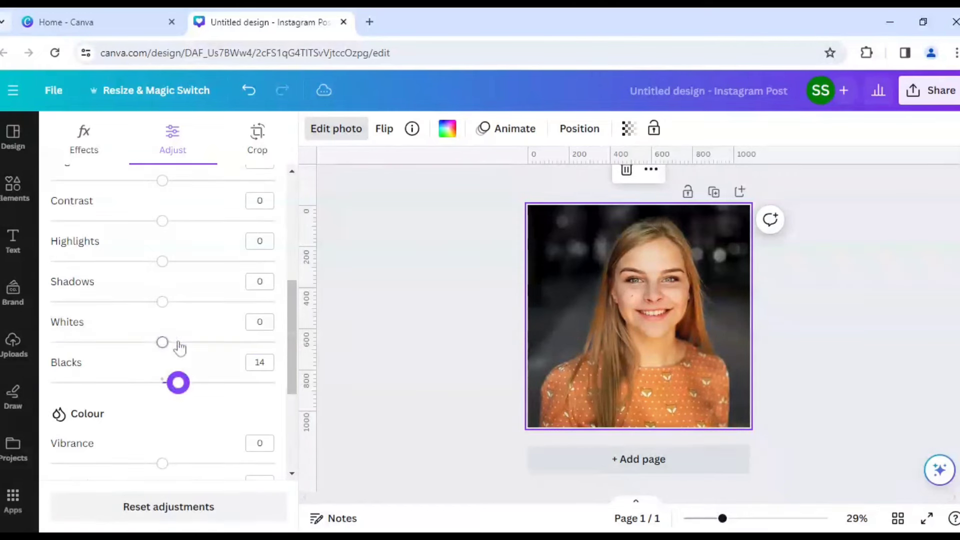
left_click_drag(179, 345, 225, 350)
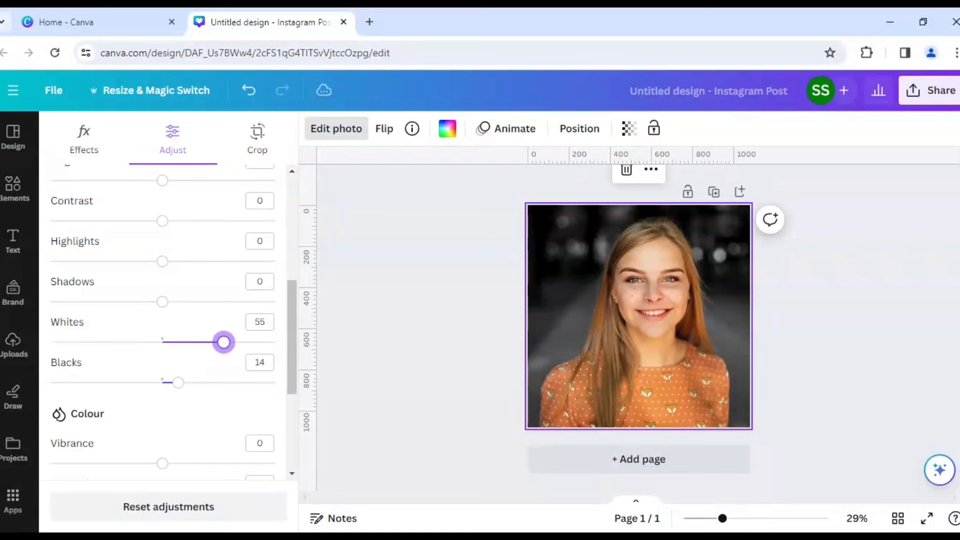
mouse_move(162, 302)
left_mouse_down()
mouse_move(123, 301)
mouse_move(191, 302)
mouse_move(175, 305)
left_mouse_up()
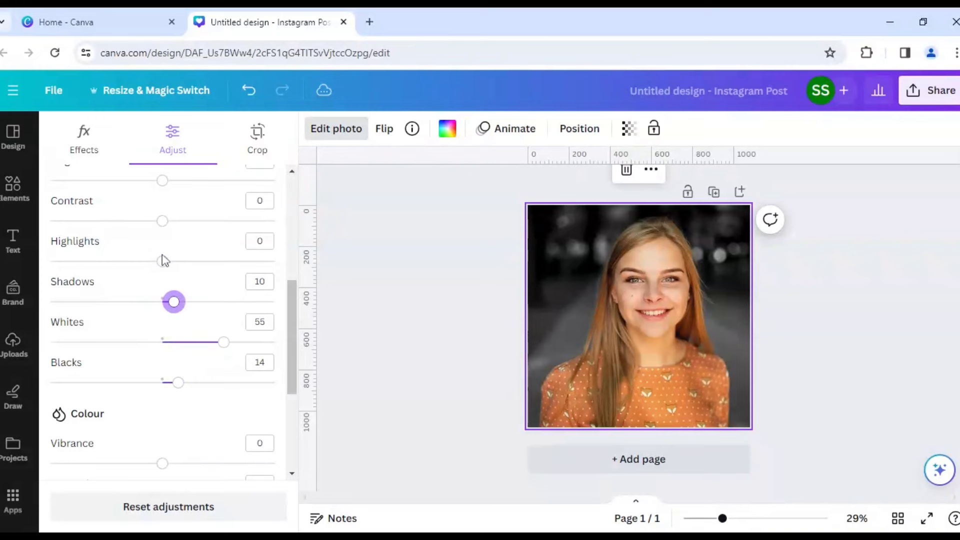
left_click_drag(162, 261, 206, 269)
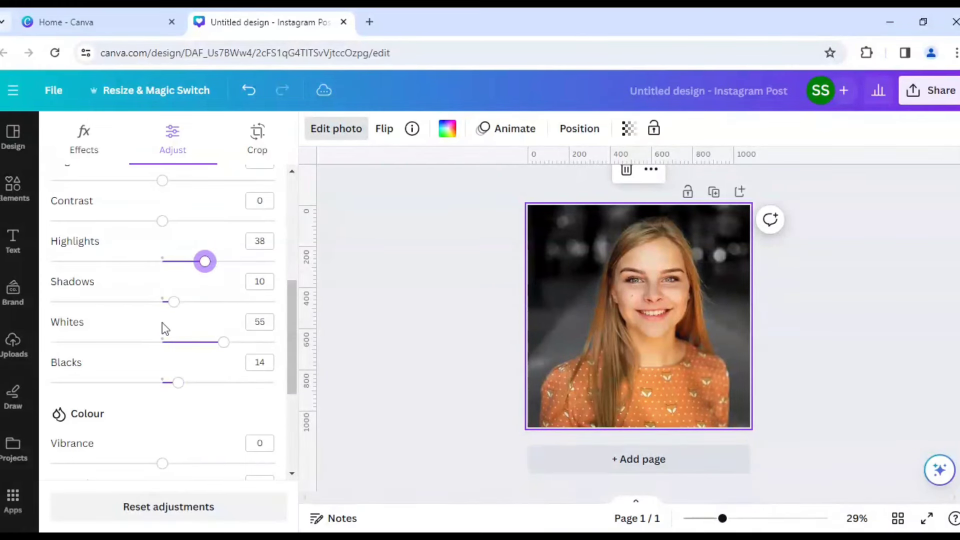
Set the background brightness to -17 and clarity to 55
scroll(164, 300, "up", 2)
left_click_drag(163, 252, 193, 304)
scroll(167, 376, "up", 3)
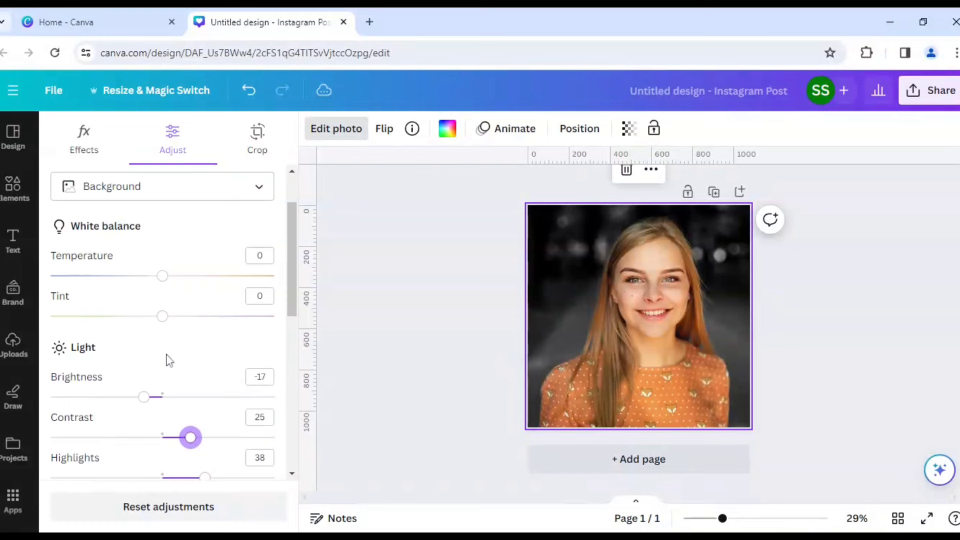
scroll(168, 359, "down", 8)
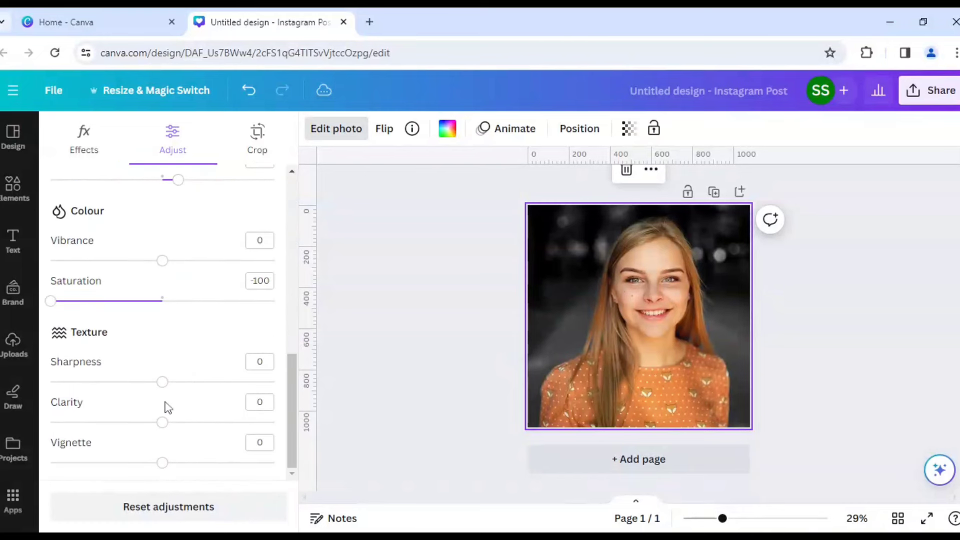
left_click_drag(163, 424, 204, 430)
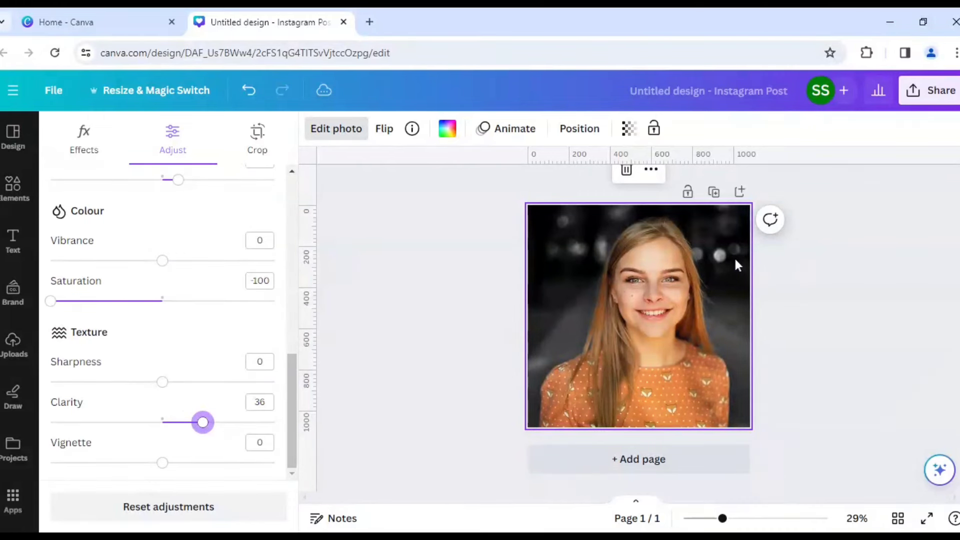
left_click_drag(204, 423, 225, 426)
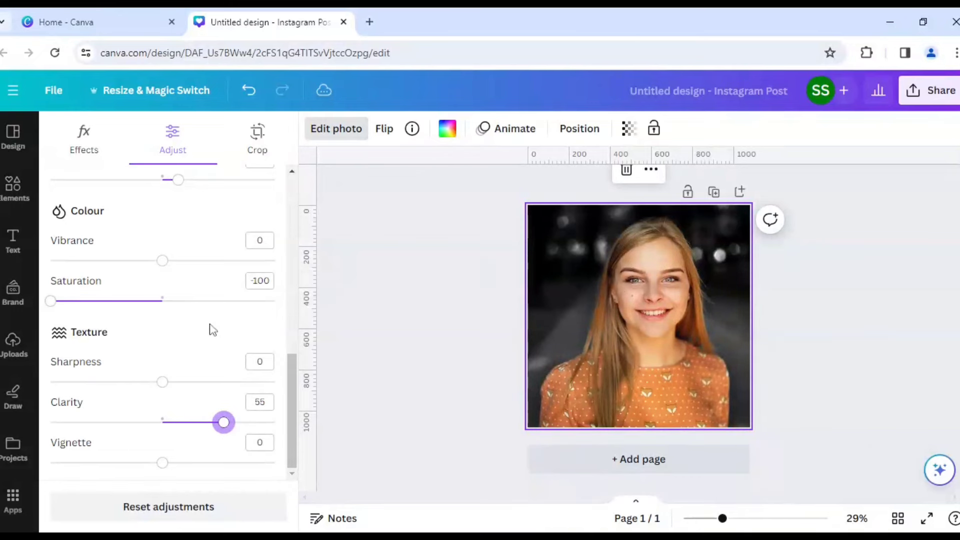
scroll(192, 348, "up", 2)
scroll(190, 348, "up", 7)
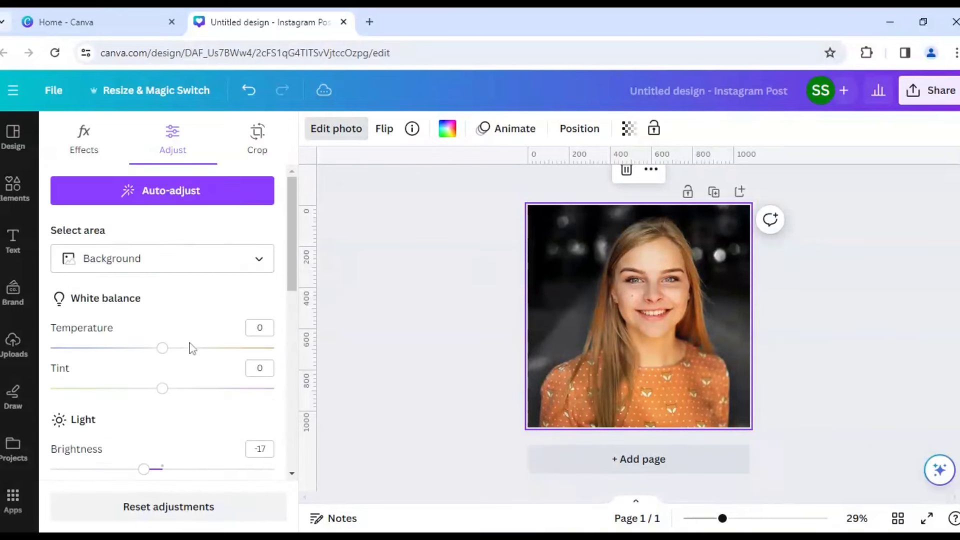
Target the Foreground subject, setting brightness to 10 and adjusting its tone sliders
left_click(165, 259)
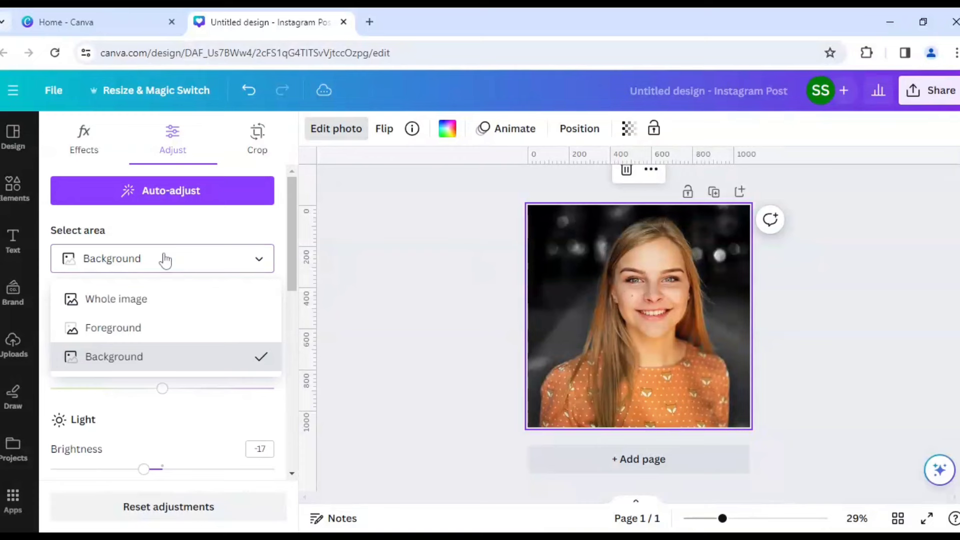
left_click(141, 330)
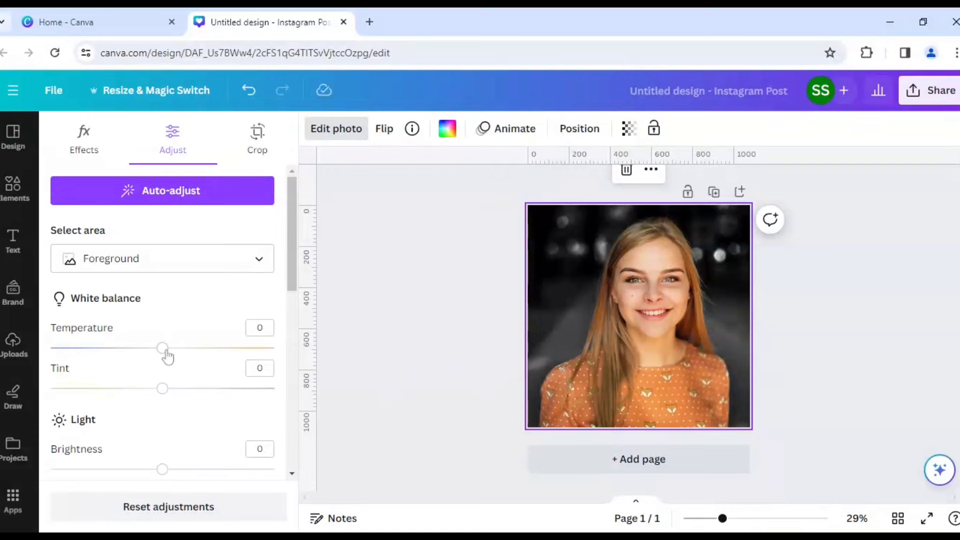
scroll(167, 356, "down", 3)
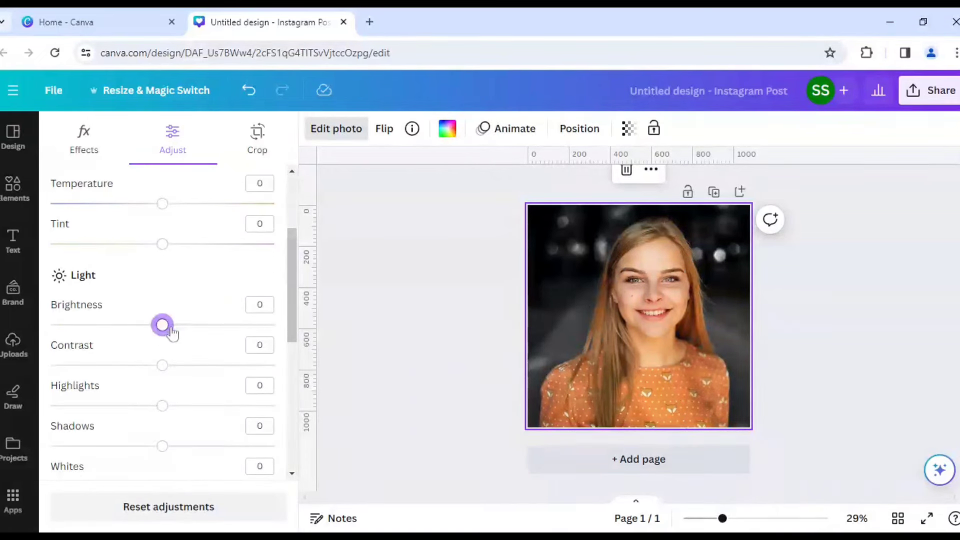
left_click_drag(172, 332, 176, 328)
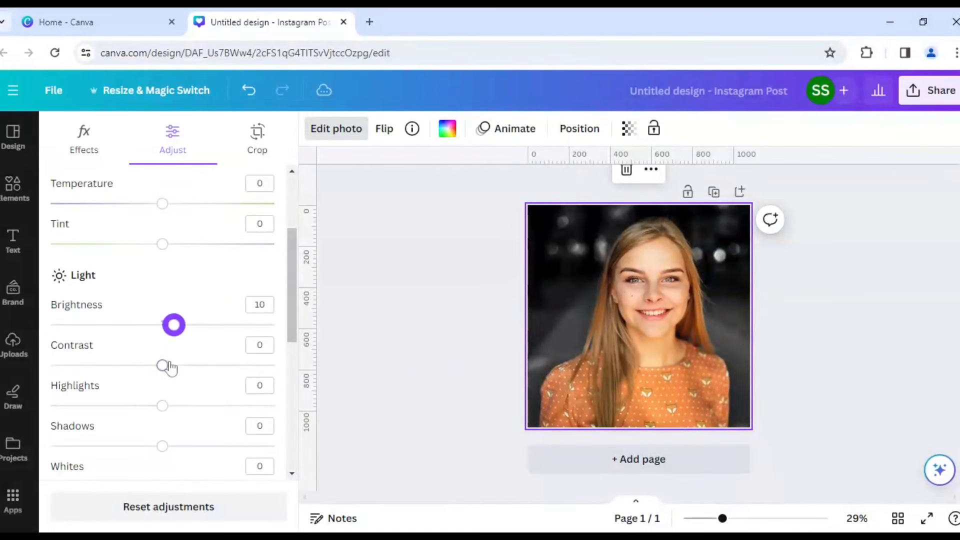
left_click_drag(170, 366, 139, 381)
Raise the subject's blacks to 35 and whites to 25, keeping brightness at 10
scroll(176, 400, "down", 1)
scroll(176, 400, "down", 1)
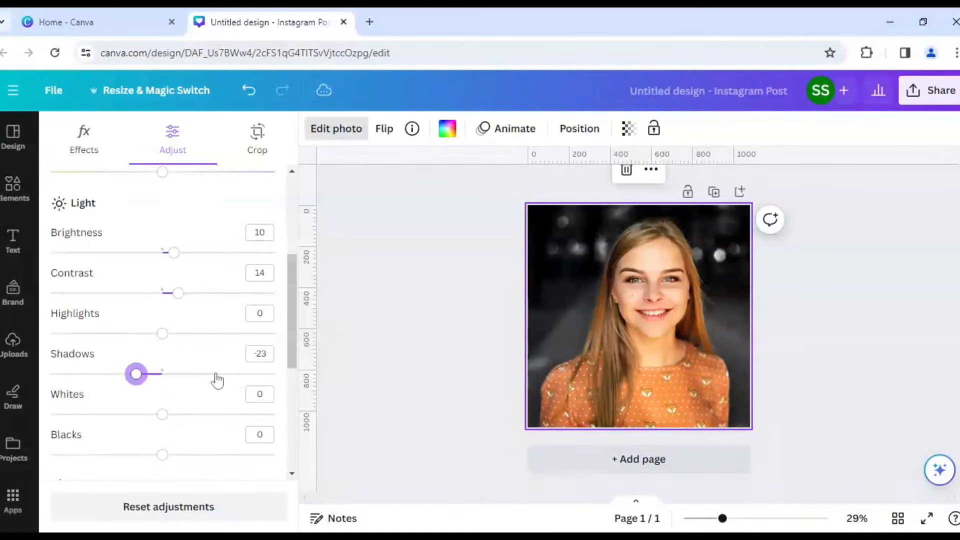
scroll(215, 379, "down", 2)
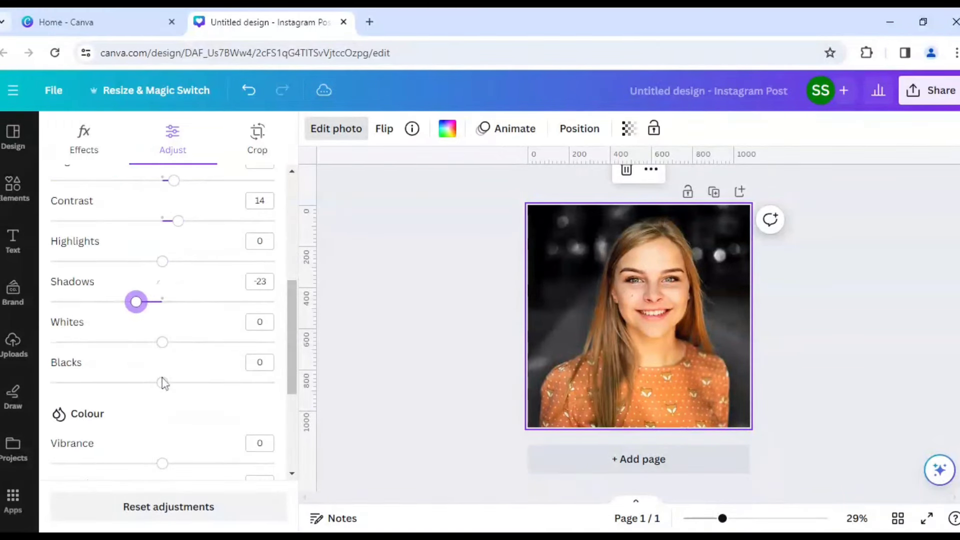
left_click_drag(163, 383, 201, 383)
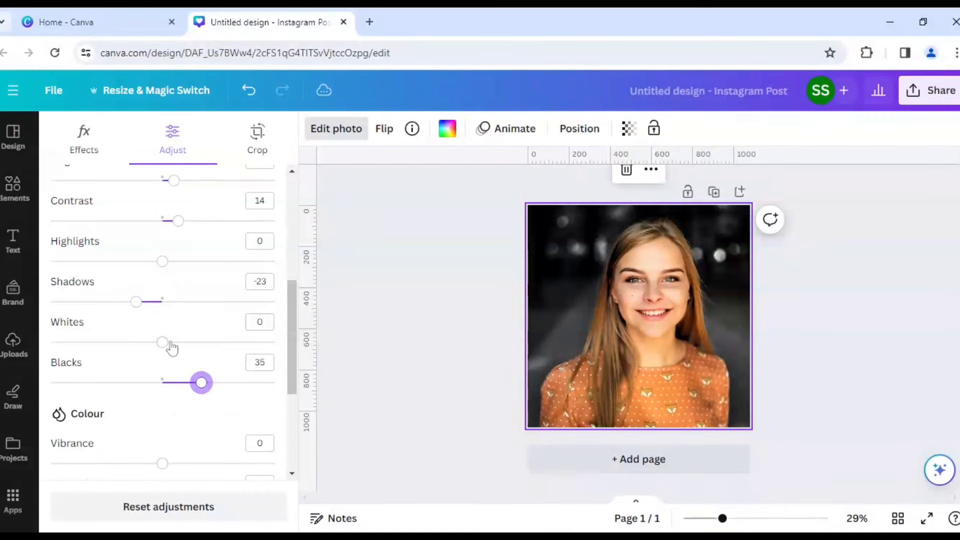
left_click_drag(169, 343, 192, 352)
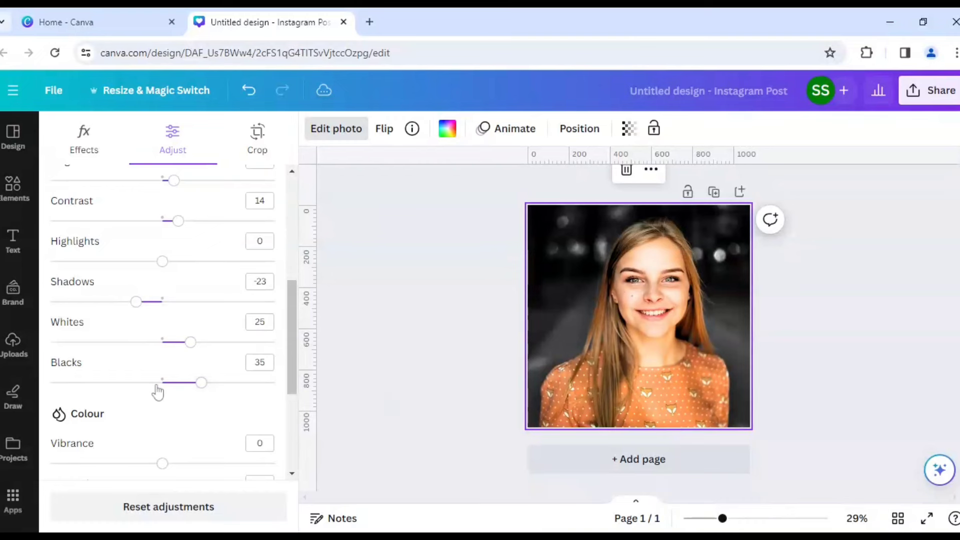
scroll(155, 392, "up", 3)
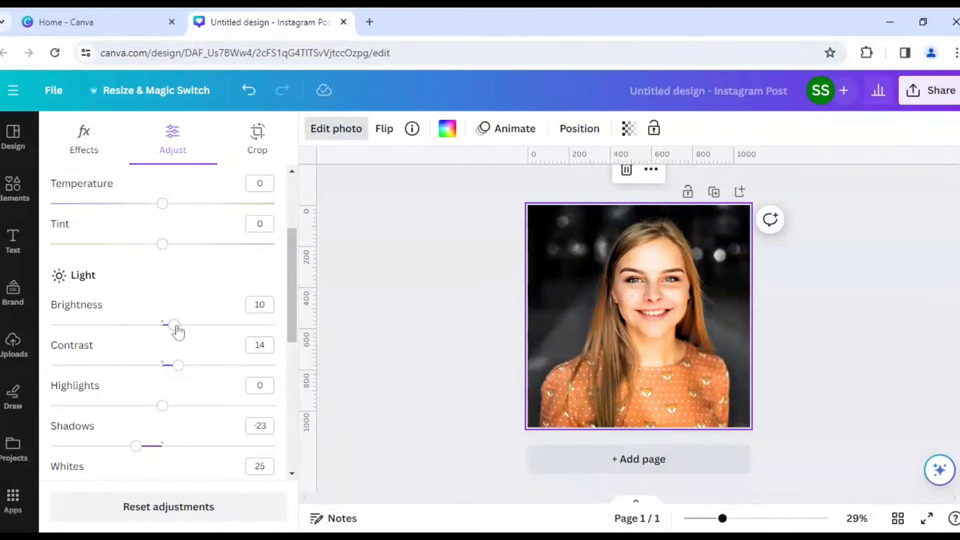
left_click_drag(177, 331, 176, 332)
left_click_drag(175, 328, 173, 326)
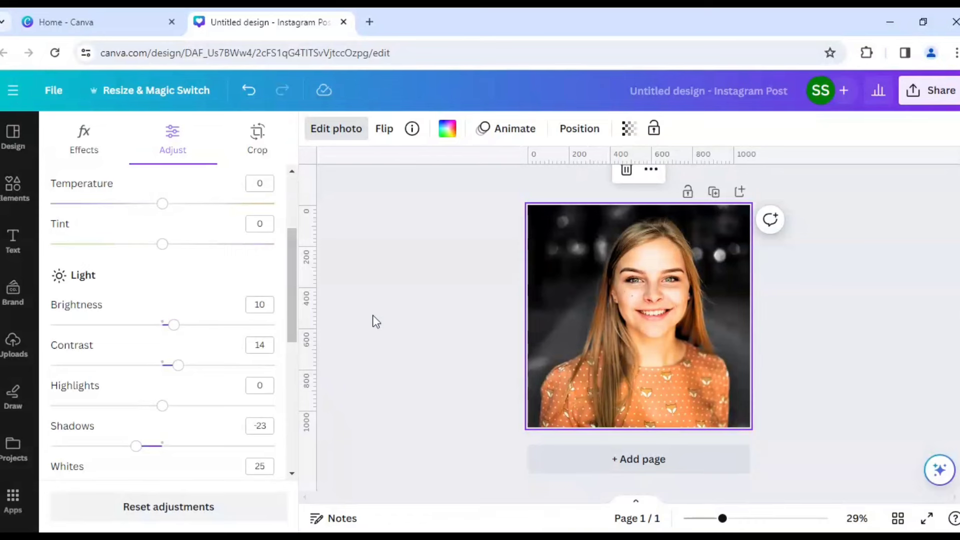